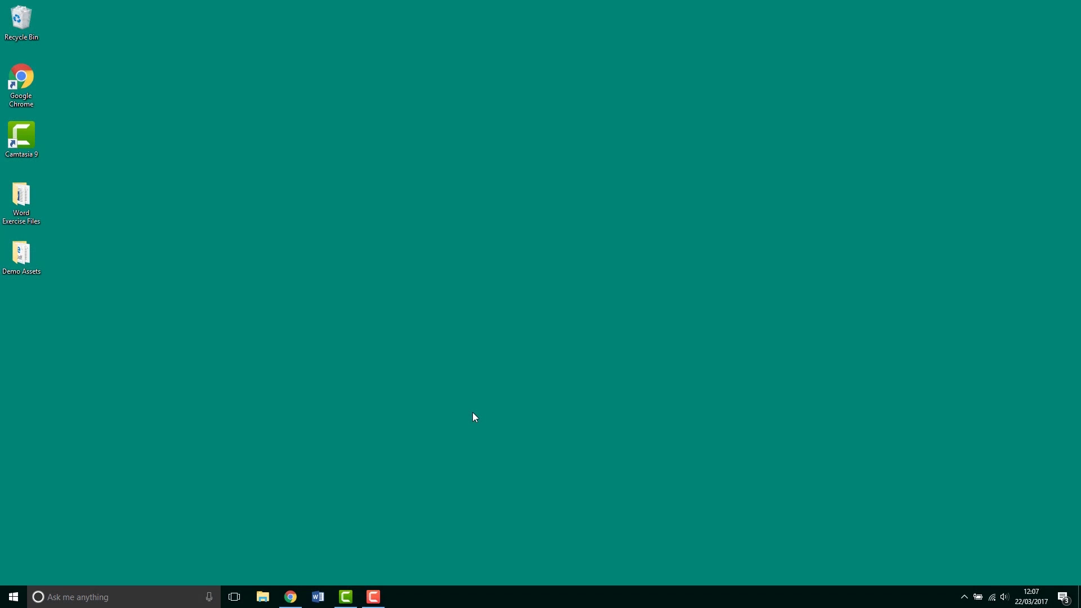
# Step: Launch Word 2016 by searching 'word' from the Windows Start menu
pyautogui.click(15, 596)
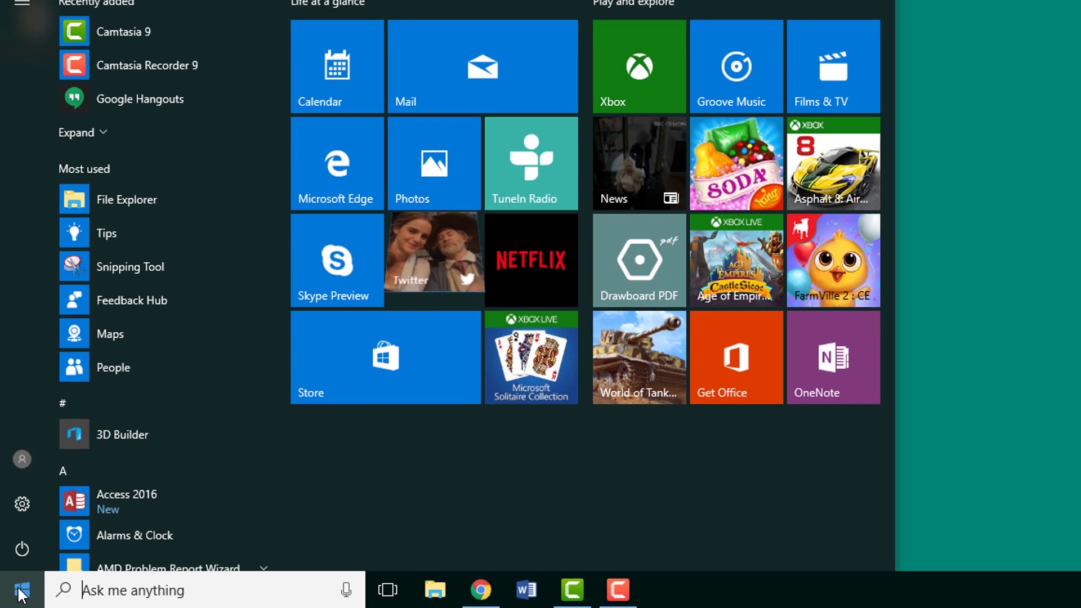
pyautogui.click(118, 589)
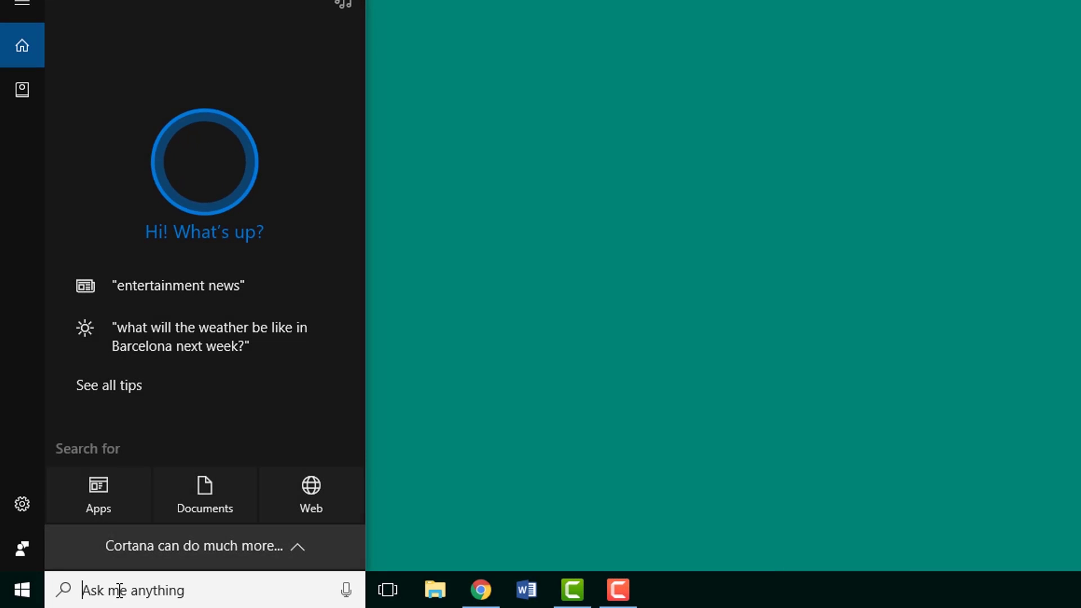
pyautogui.write('word')
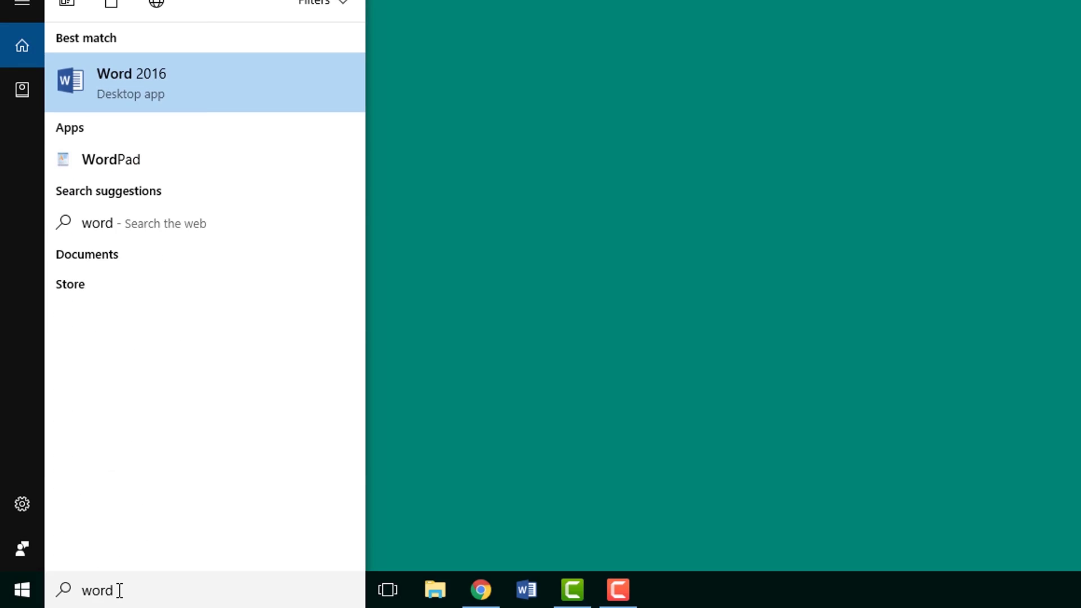
pyautogui.press('Return')
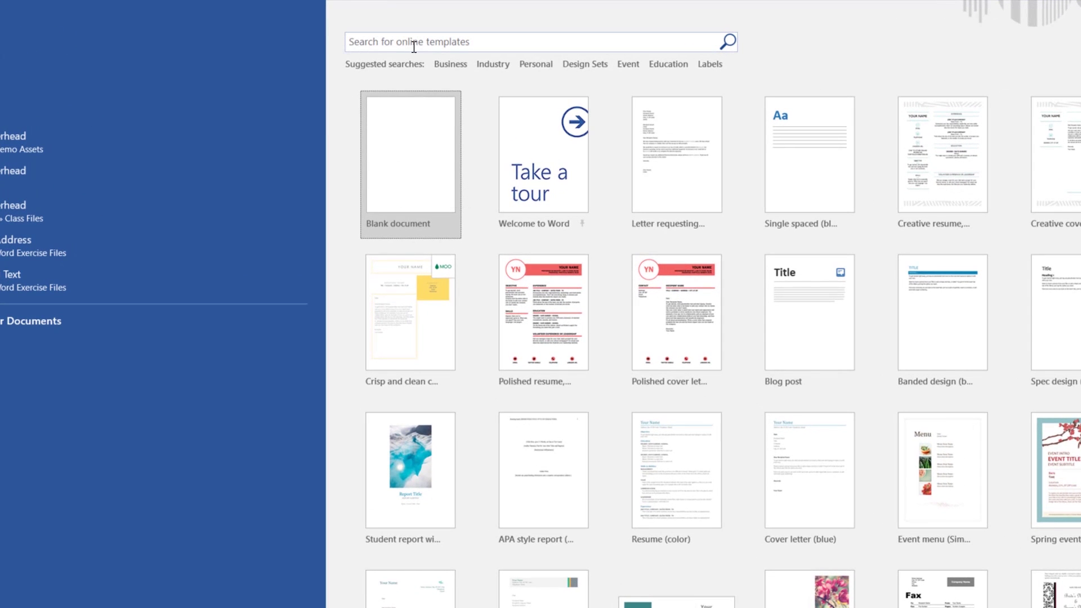
# Step: Search the online templates for 'letterhead'
pyautogui.click(449, 45)
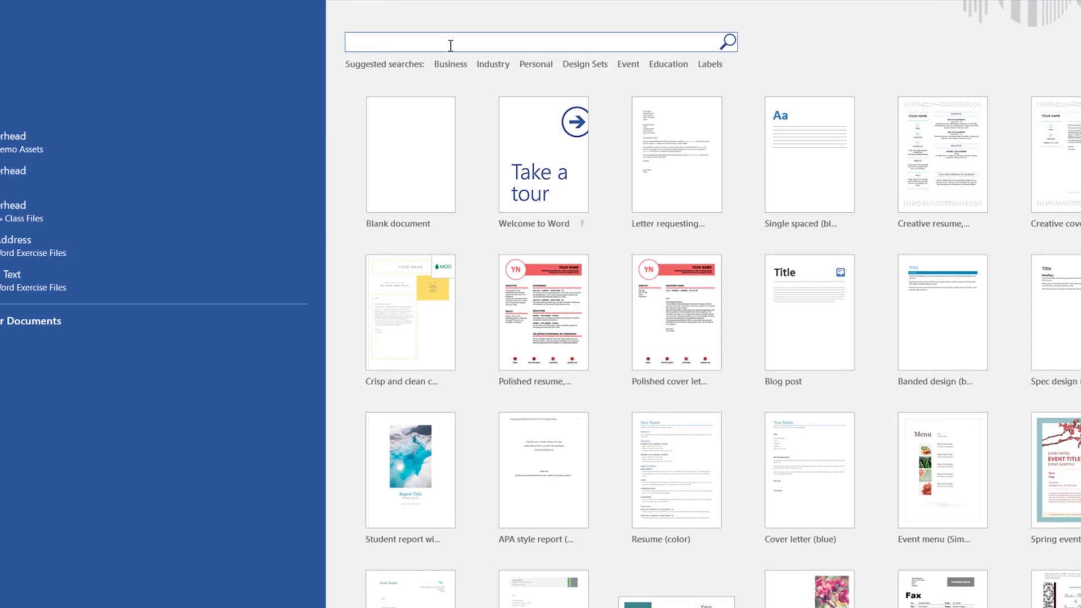
pyautogui.write('letterhead')
pyautogui.press('Return')
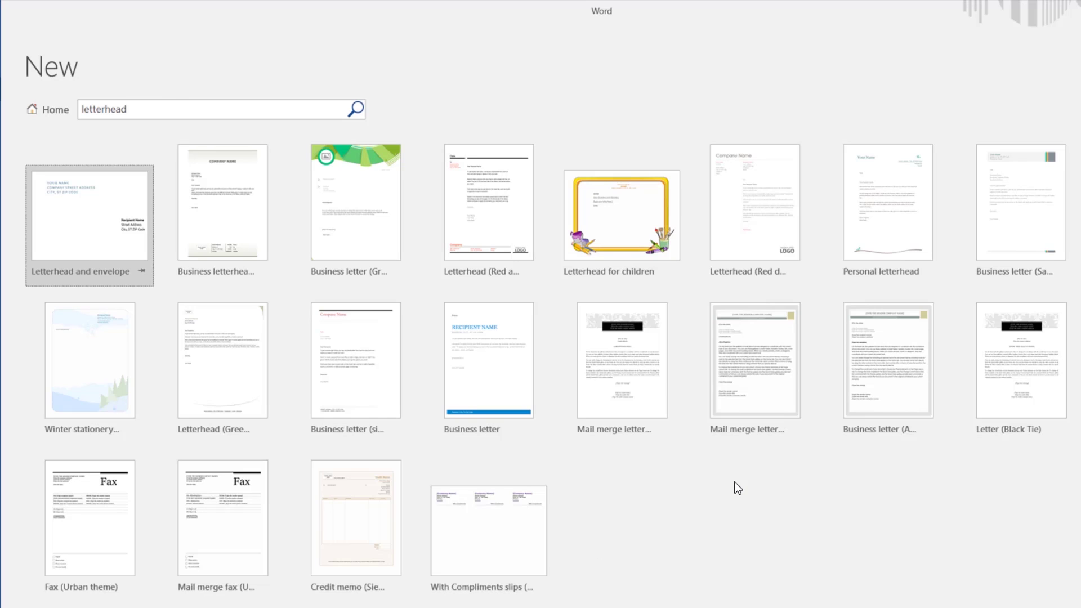
# Step: Select the existing 'letterhead' search text so it can be replaced with 'letter'
pyautogui.click(154, 108)
pyautogui.hotkey('ctrl', 'a')
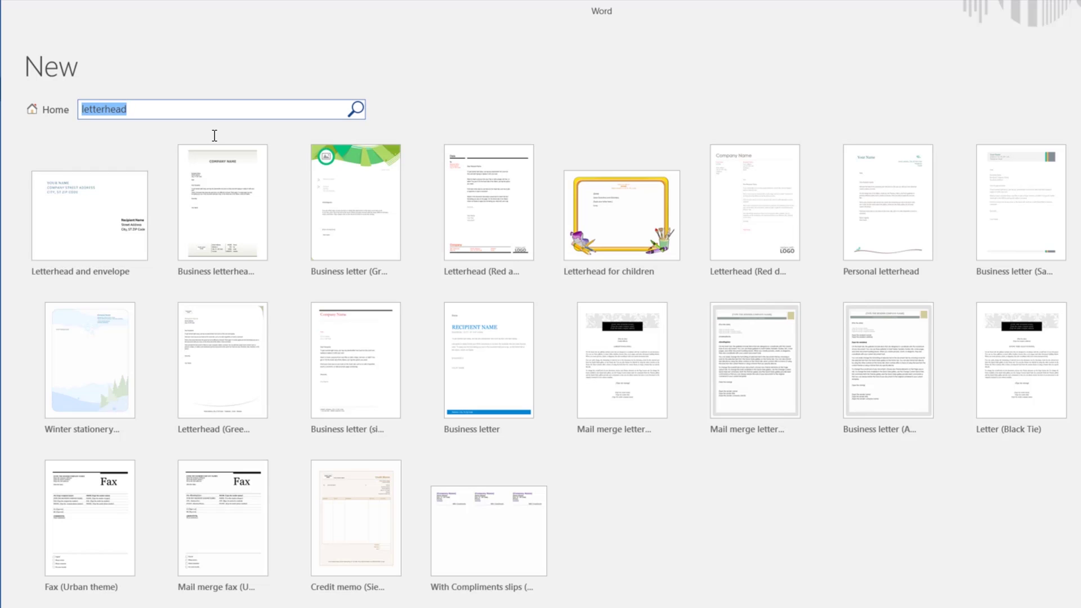
pyautogui.write('letter')
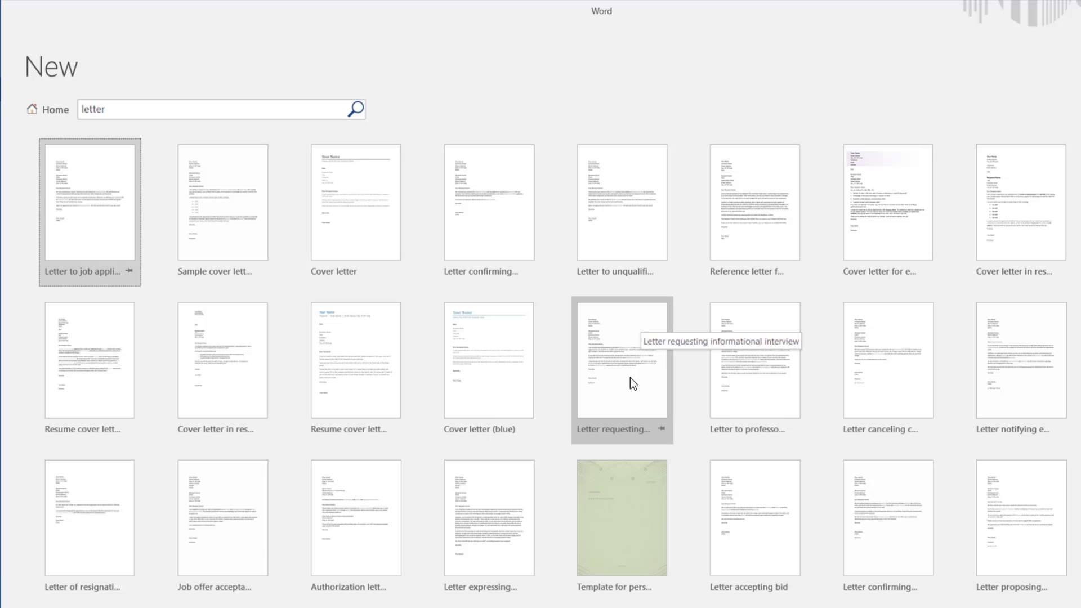
pyautogui.scroll(-3, 630, 377)
pyautogui.scroll(-3, 635, 457)
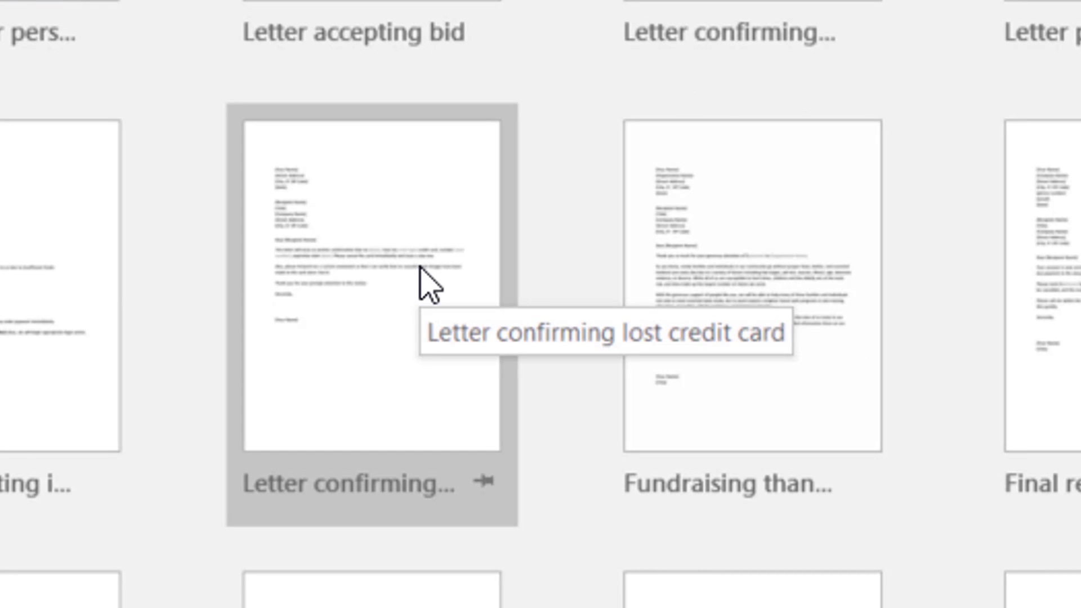
pyautogui.scroll(-3, 426, 245)
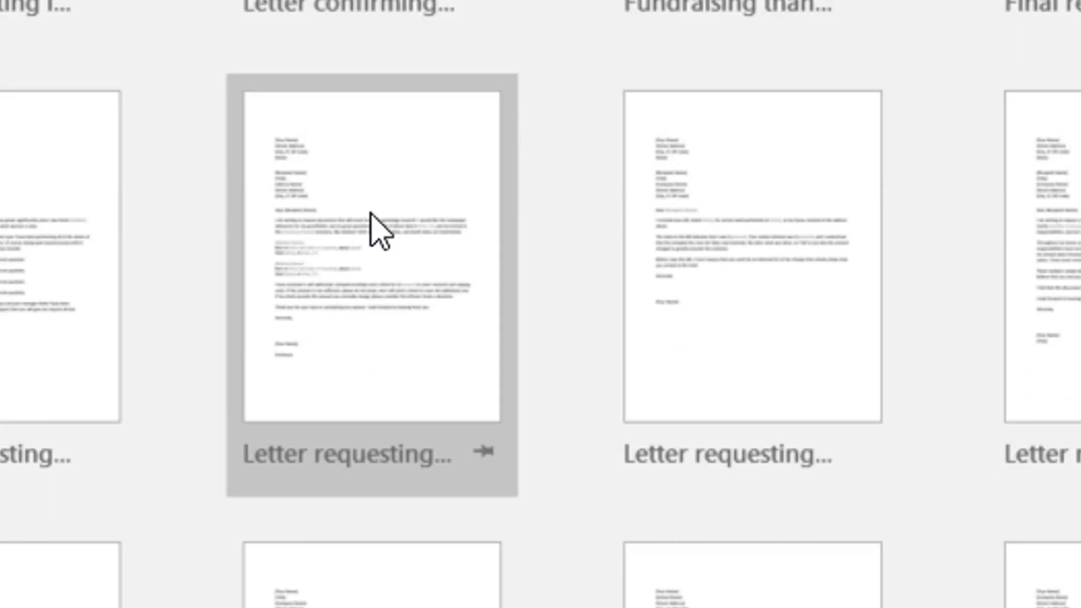
pyautogui.scroll(-3, 396, 216)
pyautogui.scroll(-3, 410, 398)
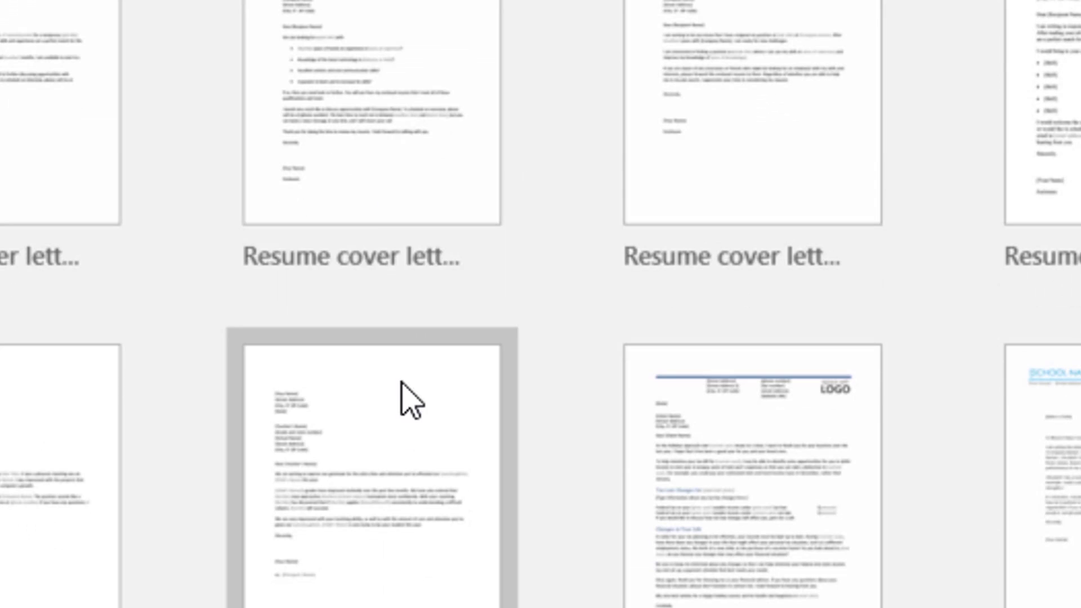
pyautogui.scroll(-3, 380, 405)
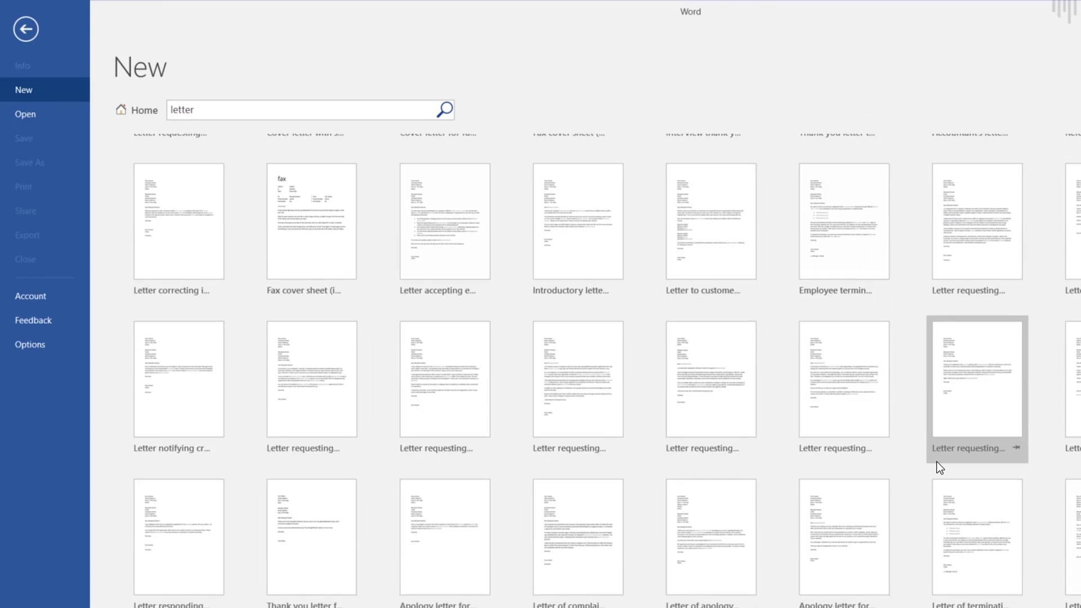
pyautogui.scroll(2, 935, 456)
pyautogui.scroll(3, 932, 451)
pyautogui.scroll(3, 930, 448)
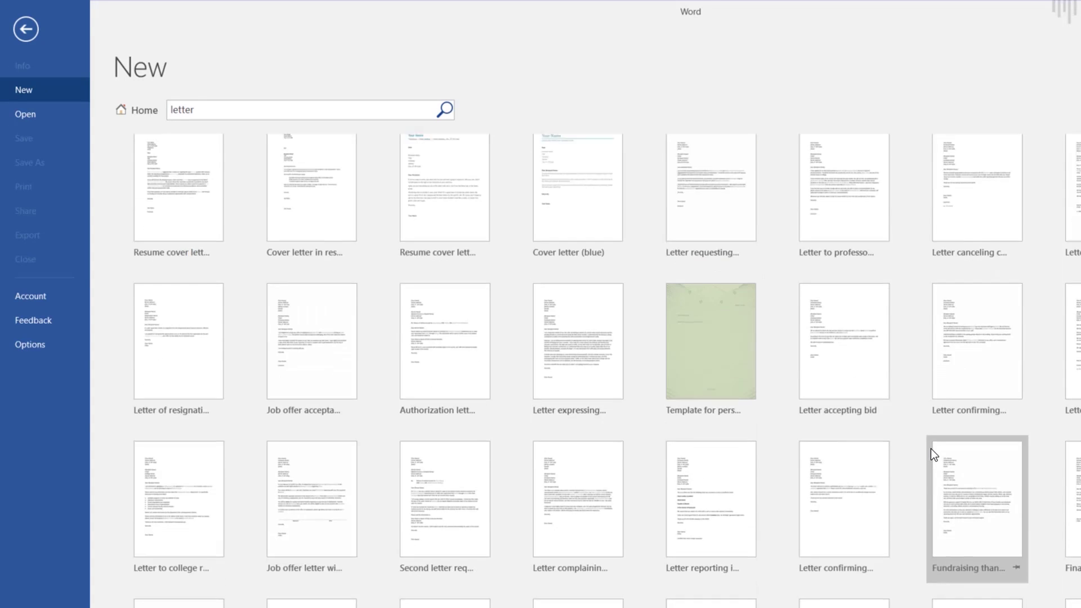
pyautogui.scroll(2, 931, 448)
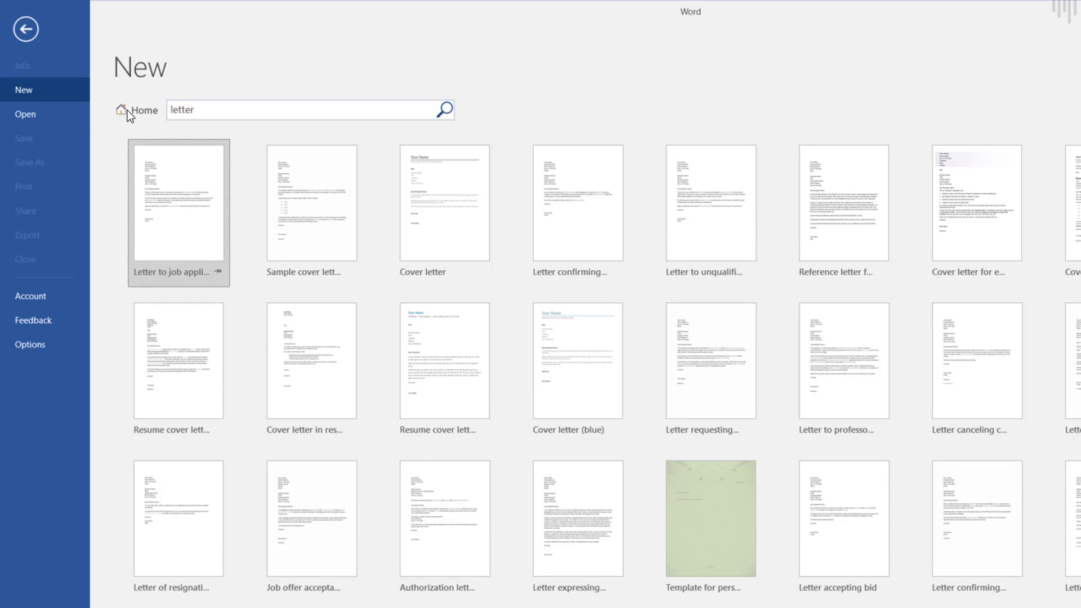
# Step: Create a new blank document from the Home gallery and begin saving it
pyautogui.click(144, 111)
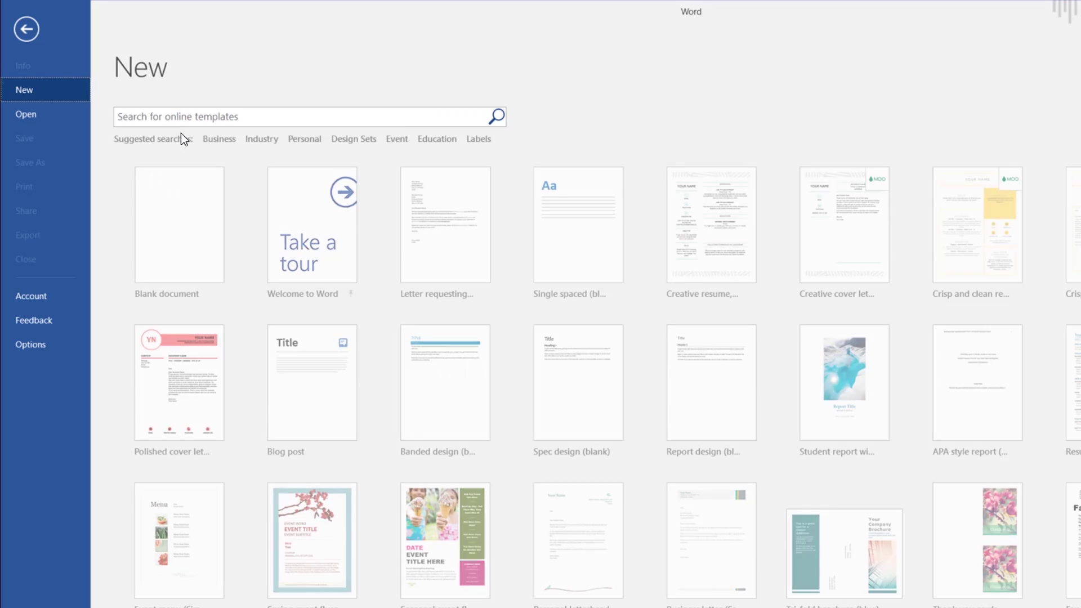
pyautogui.click(189, 247)
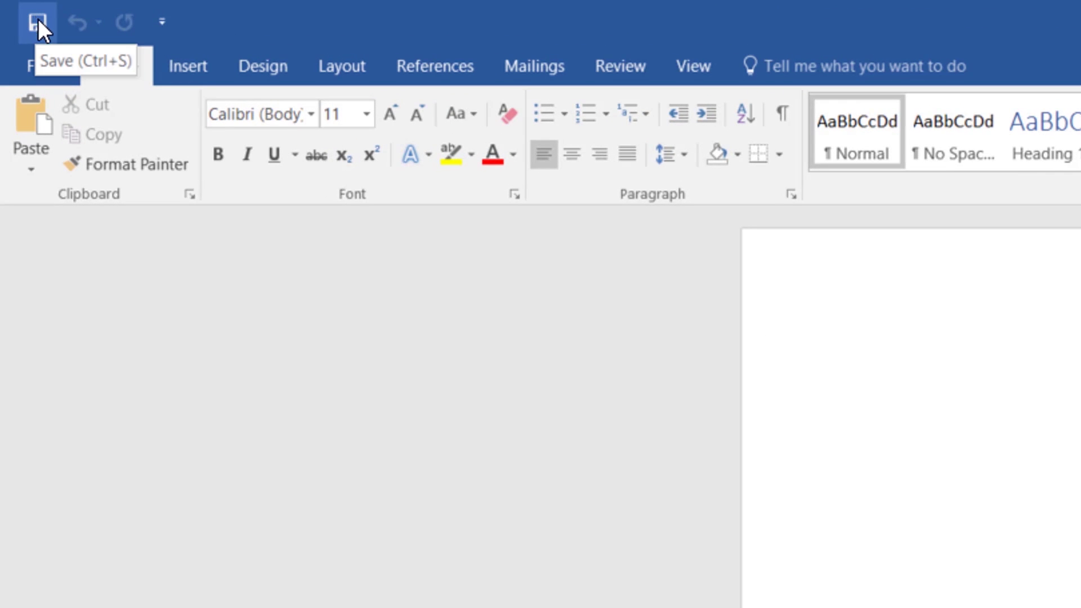
pyautogui.click(36, 21)
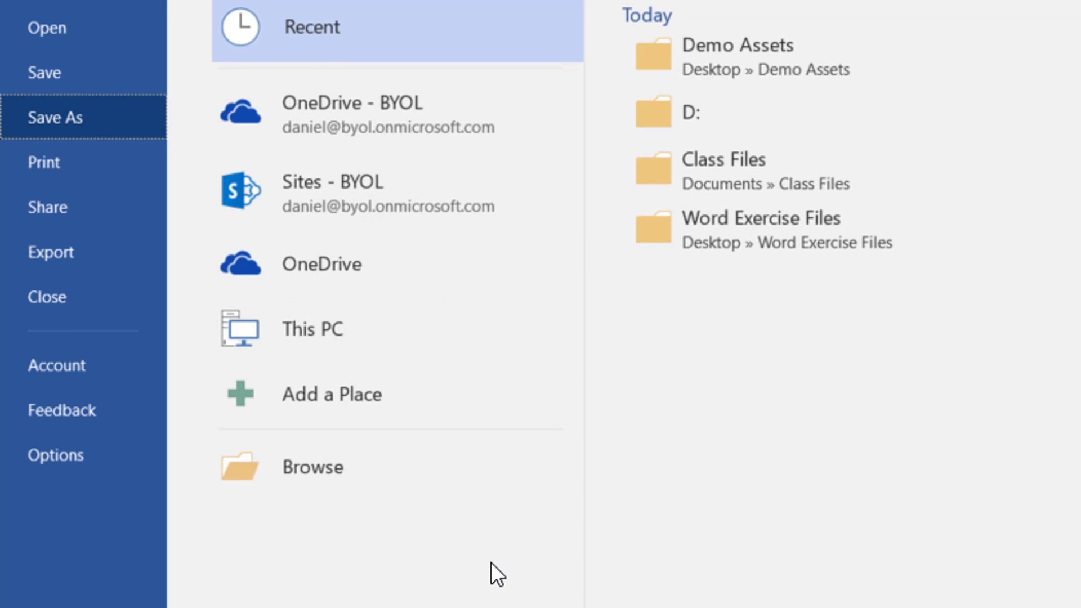
# Step: Browse to the Documents folder and create a new folder there
pyautogui.click(324, 475)
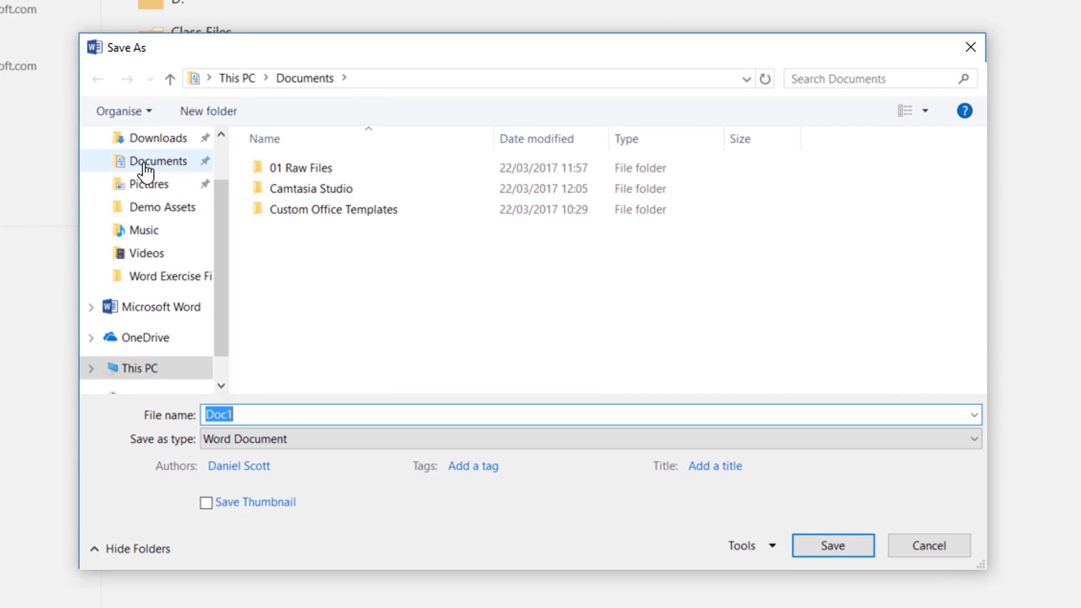
pyautogui.click(146, 166)
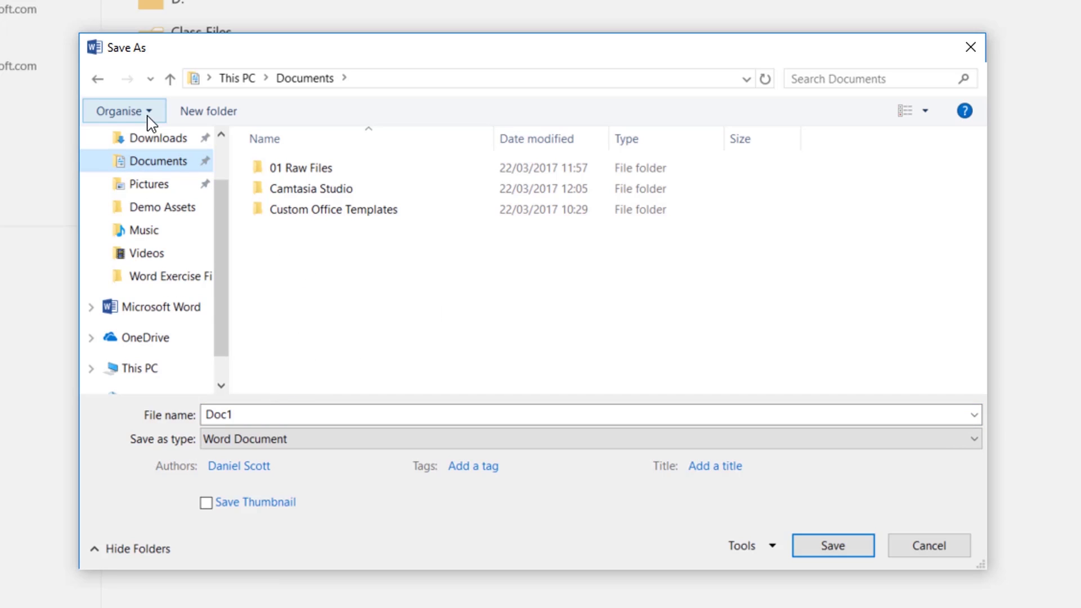
pyautogui.click(214, 121)
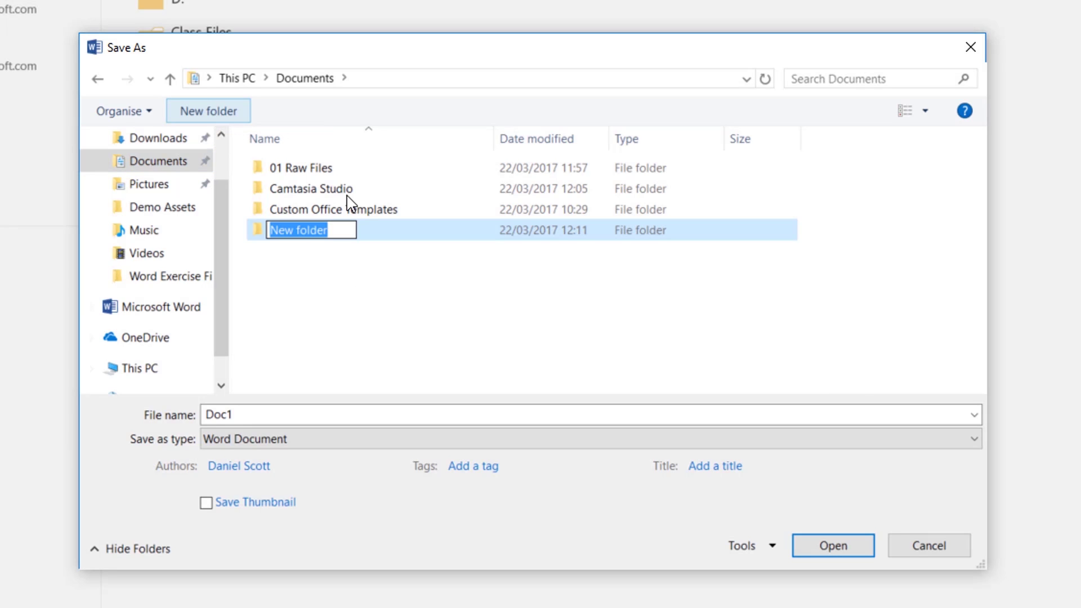
pyautogui.rightClick(291, 271)
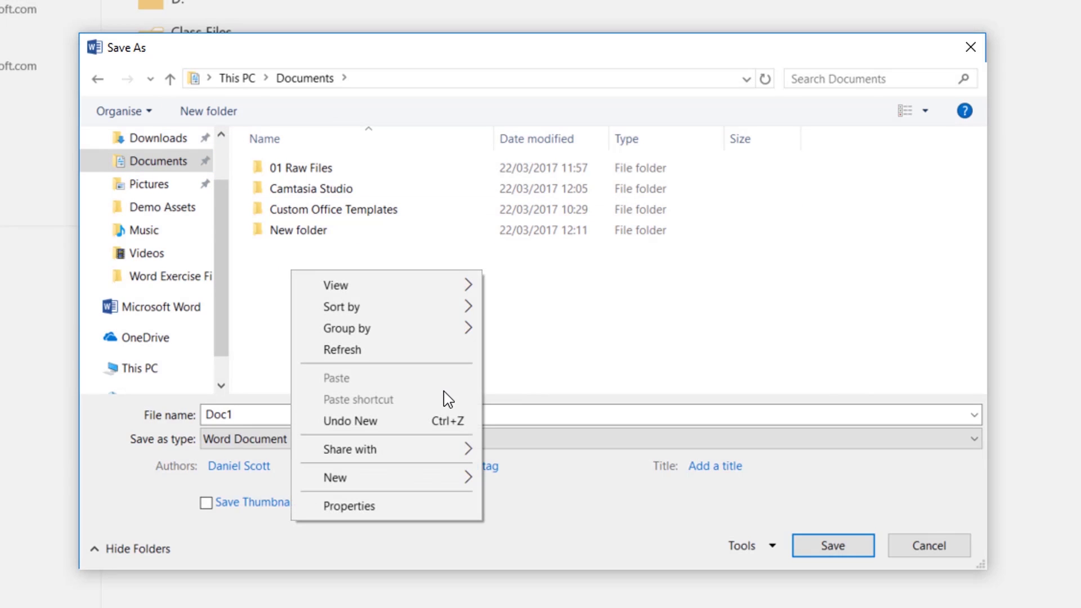
pyautogui.moveTo(380, 477)
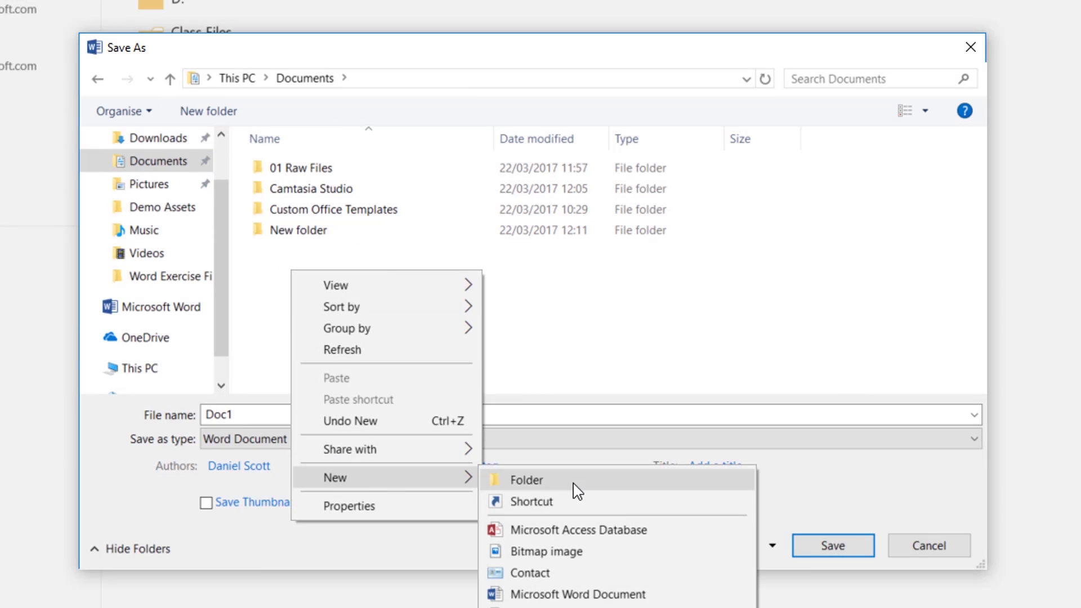
pyautogui.click(554, 357)
pyautogui.click(306, 243)
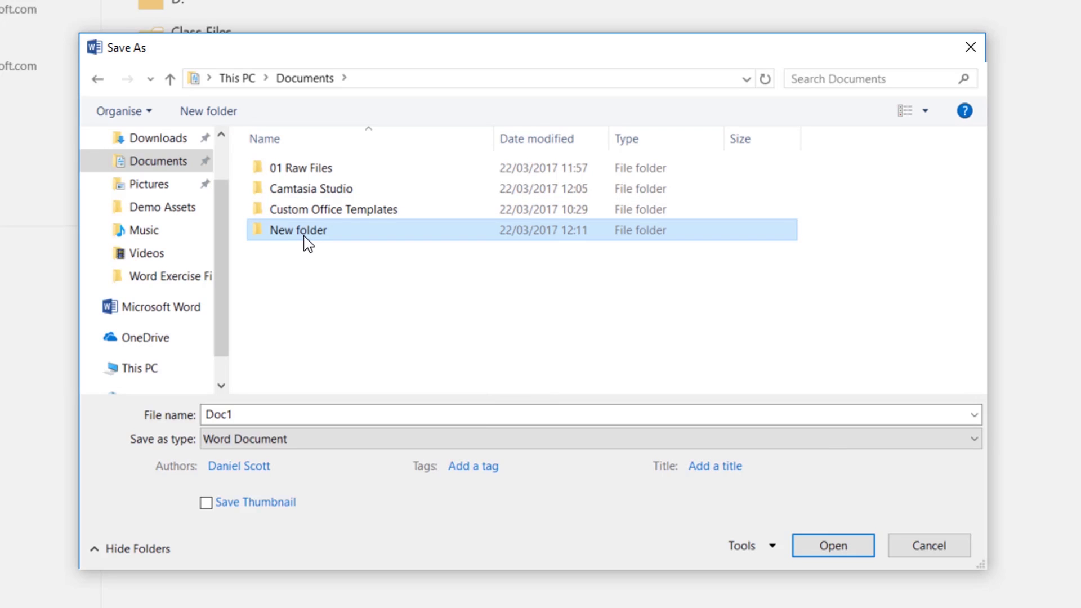
pyautogui.doubleClick(306, 238)
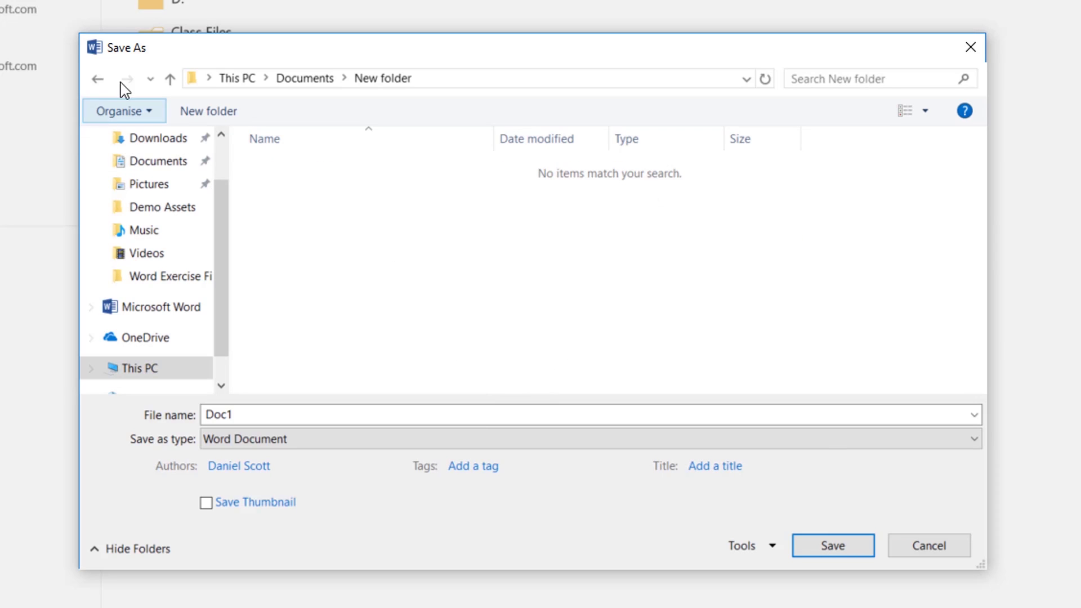
# Step: Rename the new folder to 'Word Class File' and open it
pyautogui.click(170, 79)
pyautogui.click(303, 232)
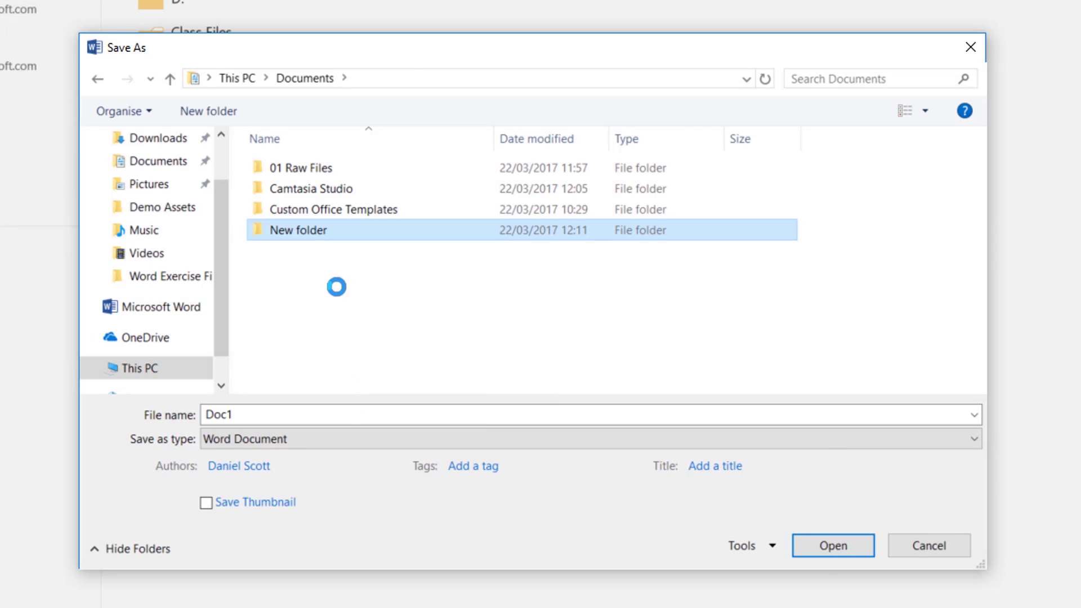
pyautogui.rightClick(304, 230)
pyautogui.click(360, 538)
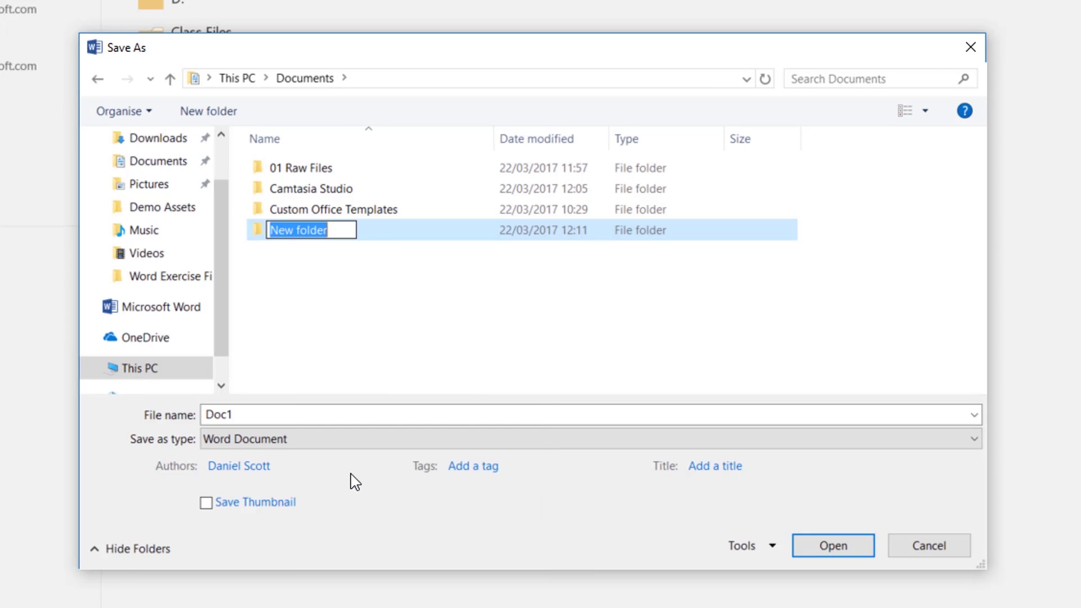
pyautogui.write('Word Class ')
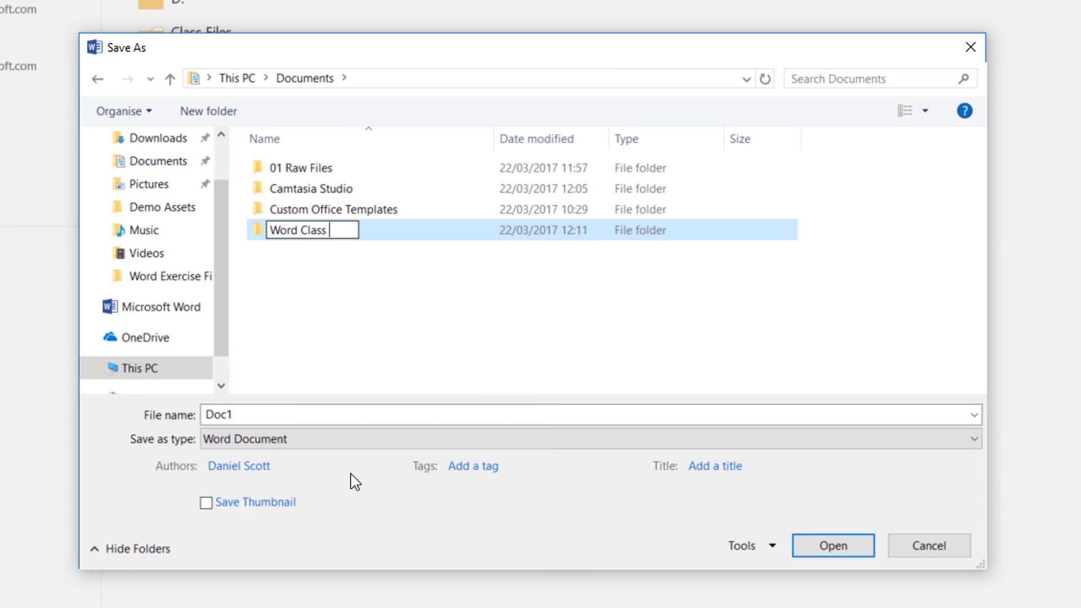
pyautogui.write('File')
pyautogui.click(307, 324)
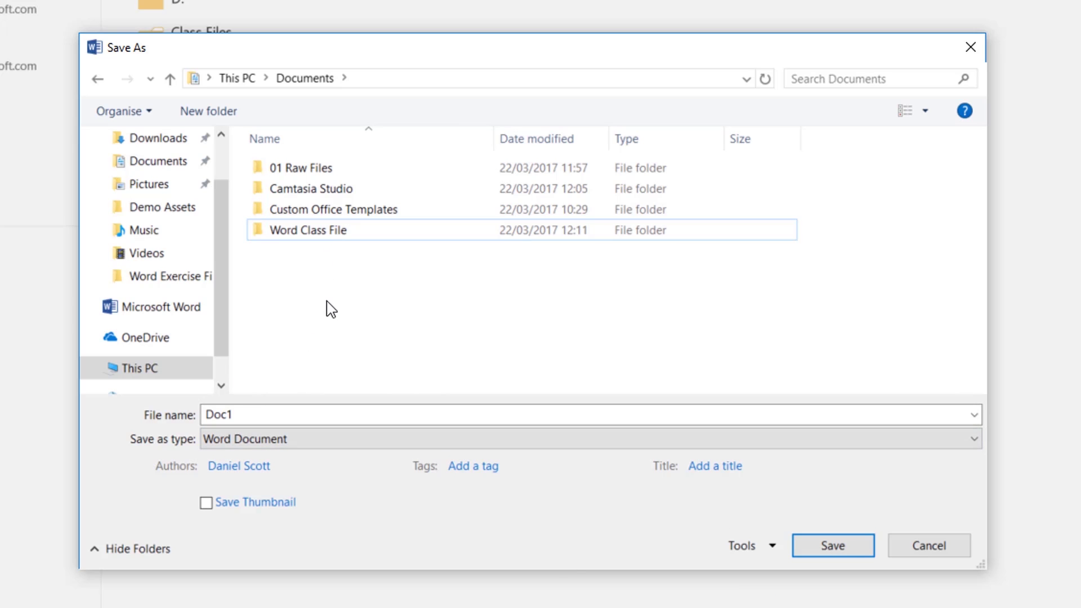
pyautogui.doubleClick(307, 240)
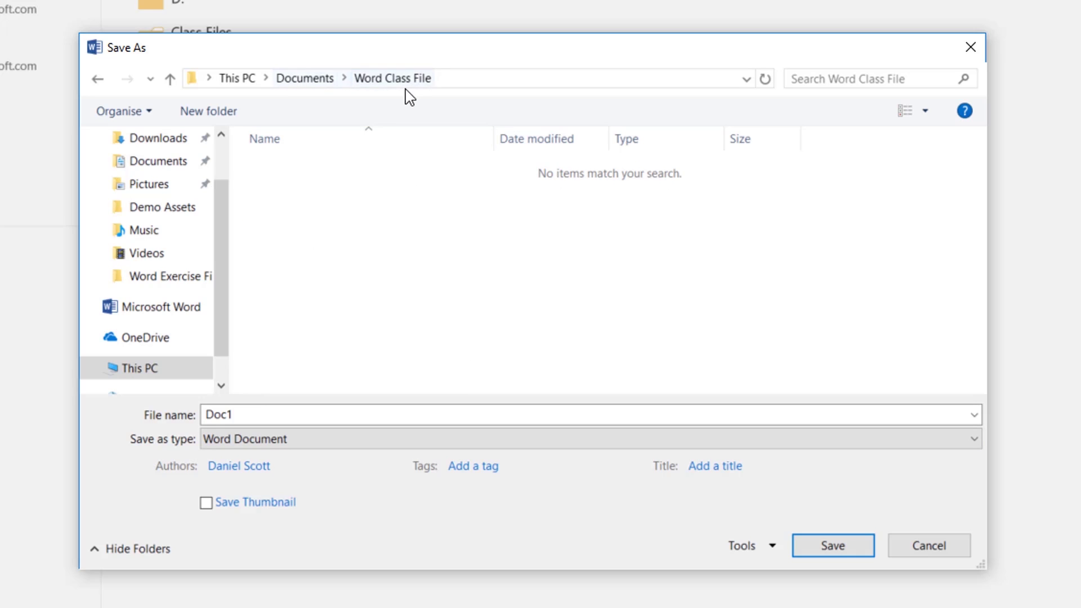
# Step: Save the document as 'BYOL Credit Letter V1' in the Word Class File folder
pyautogui.doubleClick(265, 413)
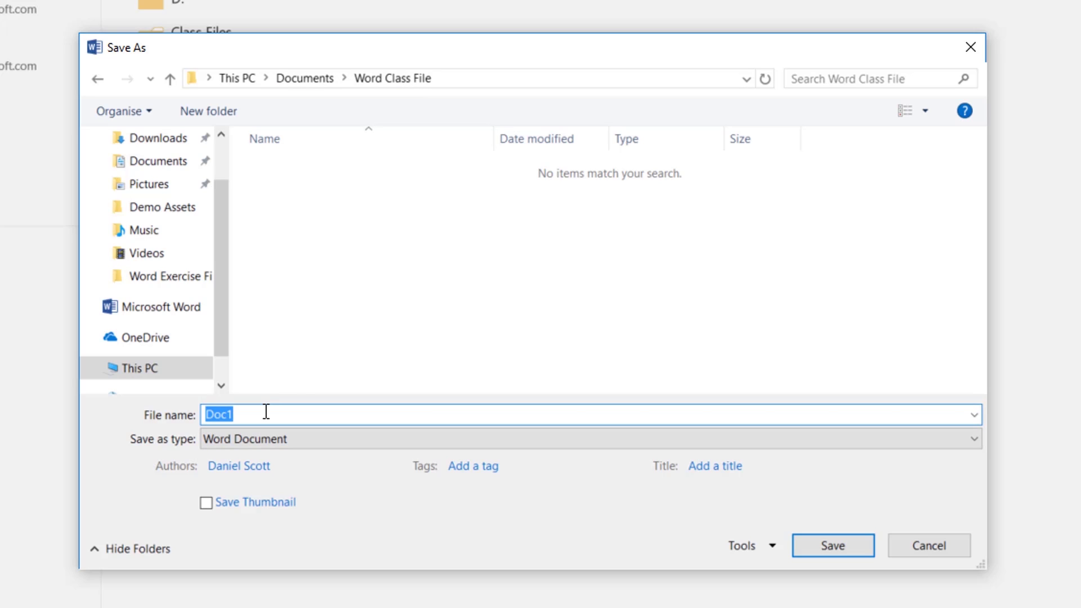
pyautogui.write('BYOL ')
pyautogui.write('Cre')
pyautogui.write('dit Letter')
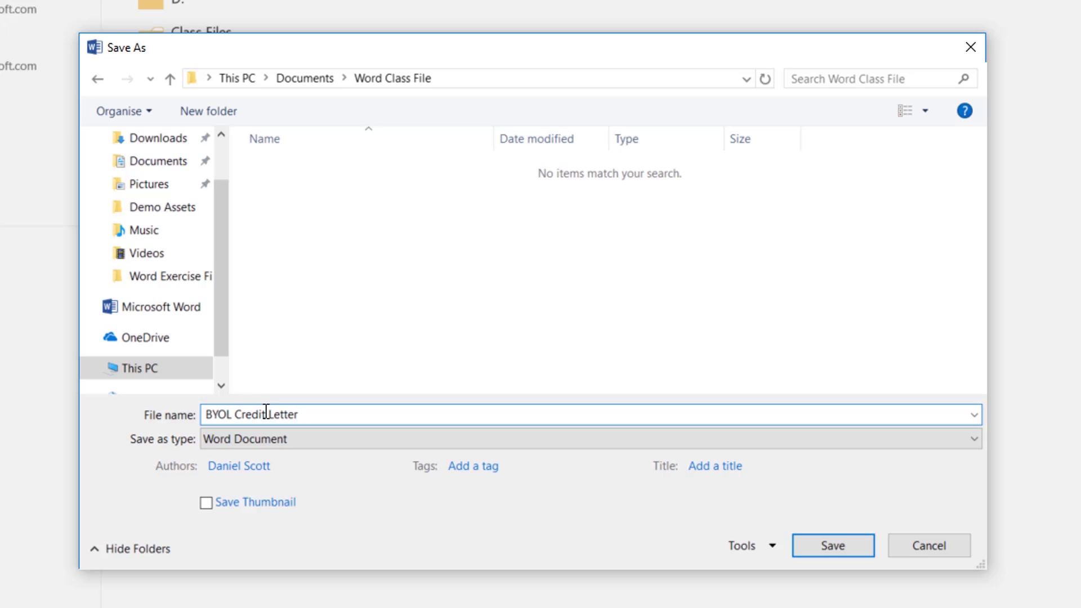
pyautogui.write(' V1')
pyautogui.press('BackSpace')
pyautogui.press('BackSpace')
pyautogui.write('F')
pyautogui.write('inal')
pyautogui.press('BackSpace')
pyautogui.press('BackSpace')
pyautogui.press('BackSpace')
pyautogui.press('BackSpace')
pyautogui.click(844, 548)
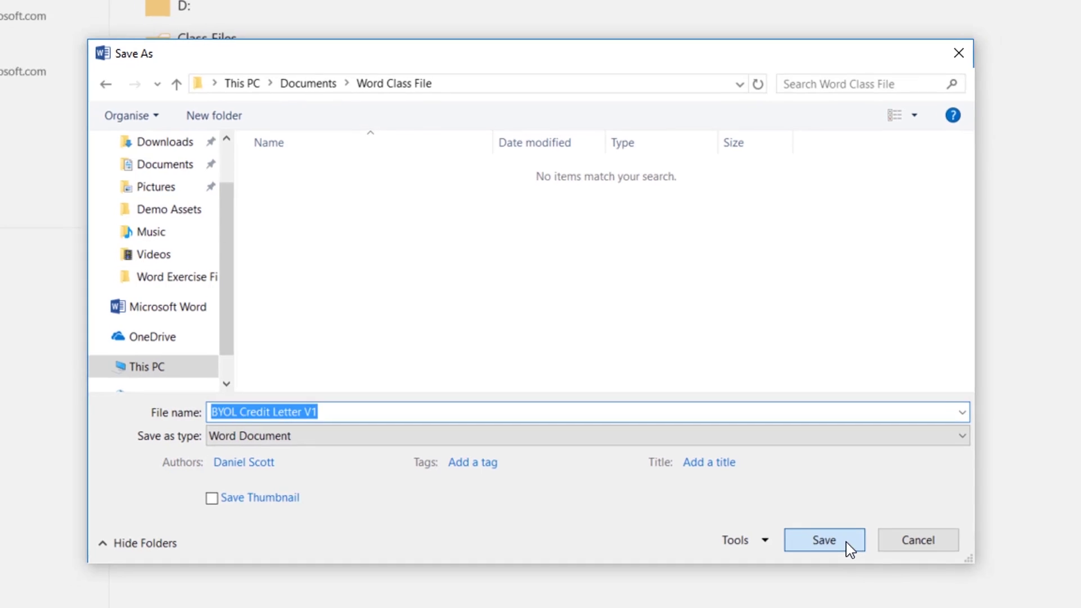